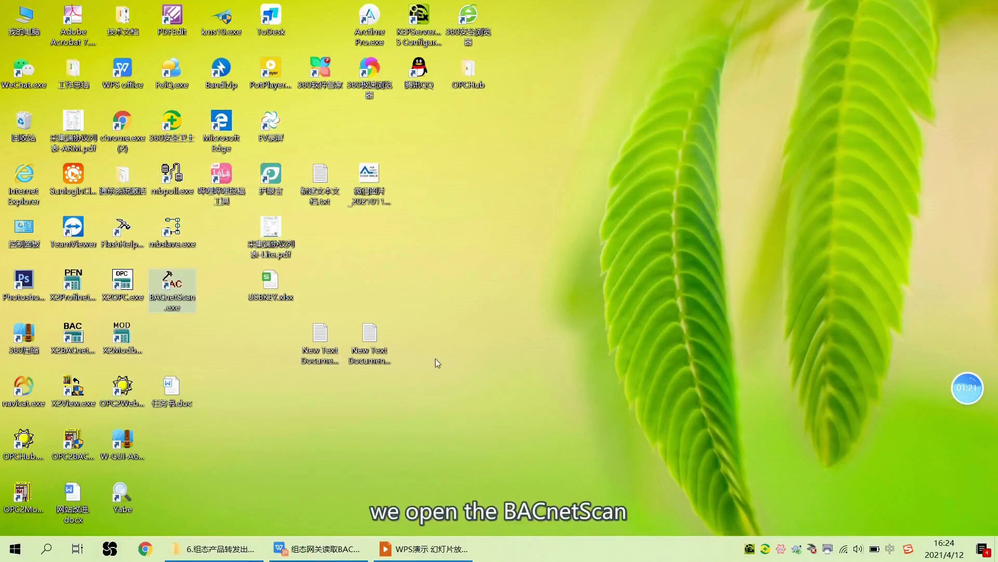
Open BACnetScan and set the BACnet IP adapter to 192.168.1.156, keeping port 47808
{"action": "double_click", "coordinate": [156, 302]}
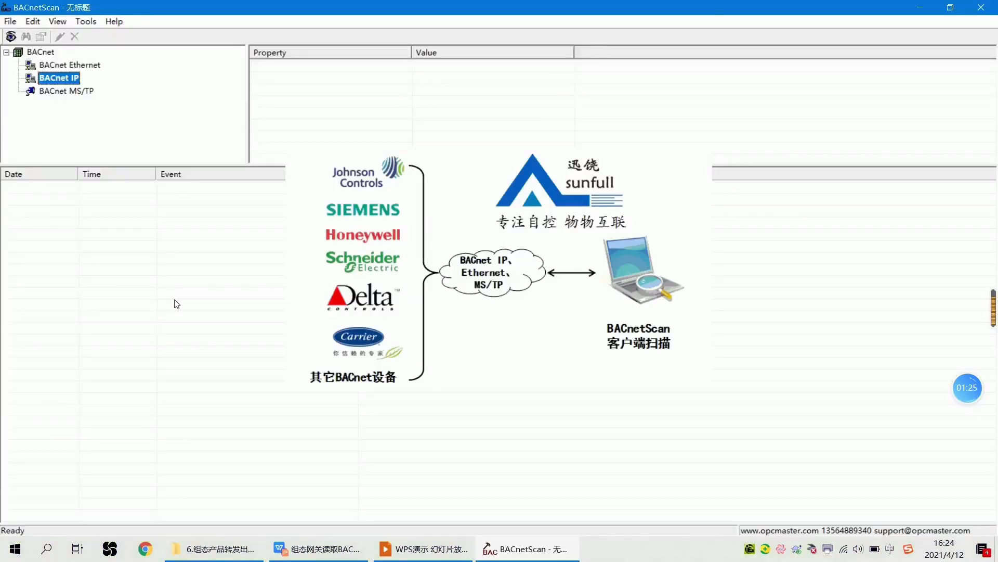
{"action": "right_click", "coordinate": [46, 79]}
{"action": "left_click", "coordinate": [73, 101]}
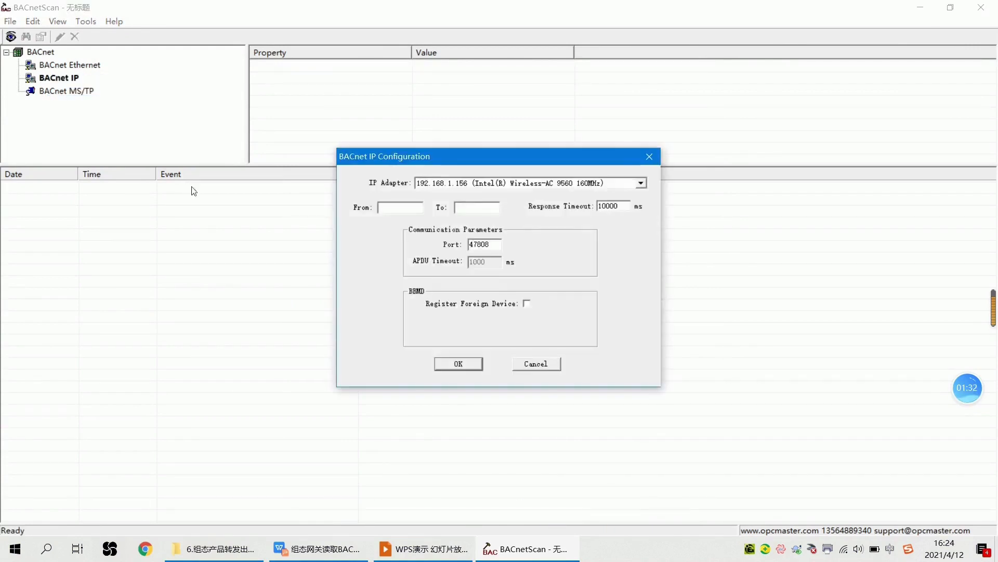
{"action": "left_click", "coordinate": [640, 182]}
{"action": "left_click", "coordinate": [575, 203]}
{"action": "left_click", "coordinate": [472, 363]}
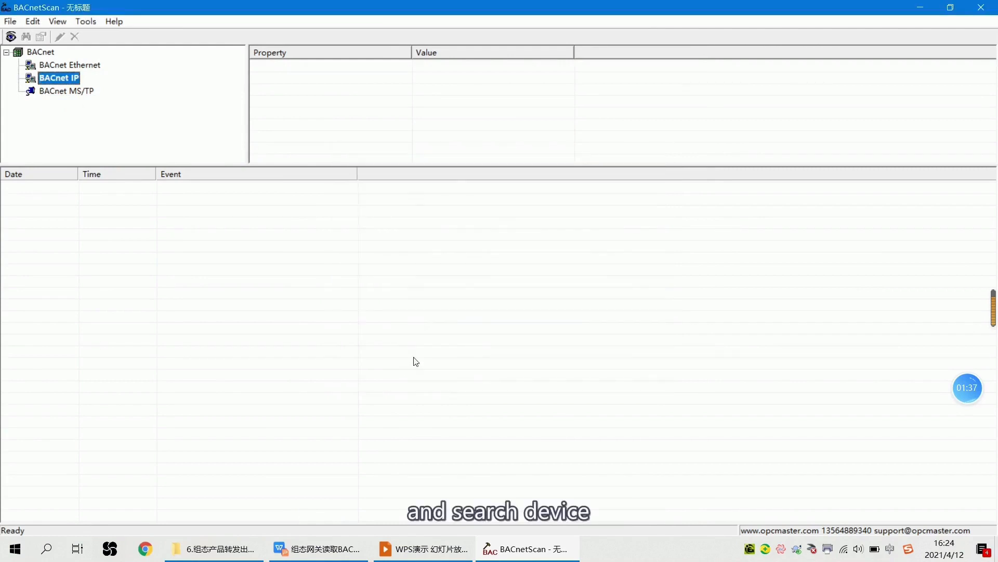
Search for devices on the BACnet IP network and scan the points of Device:2699
{"action": "right_click", "coordinate": [62, 79]}
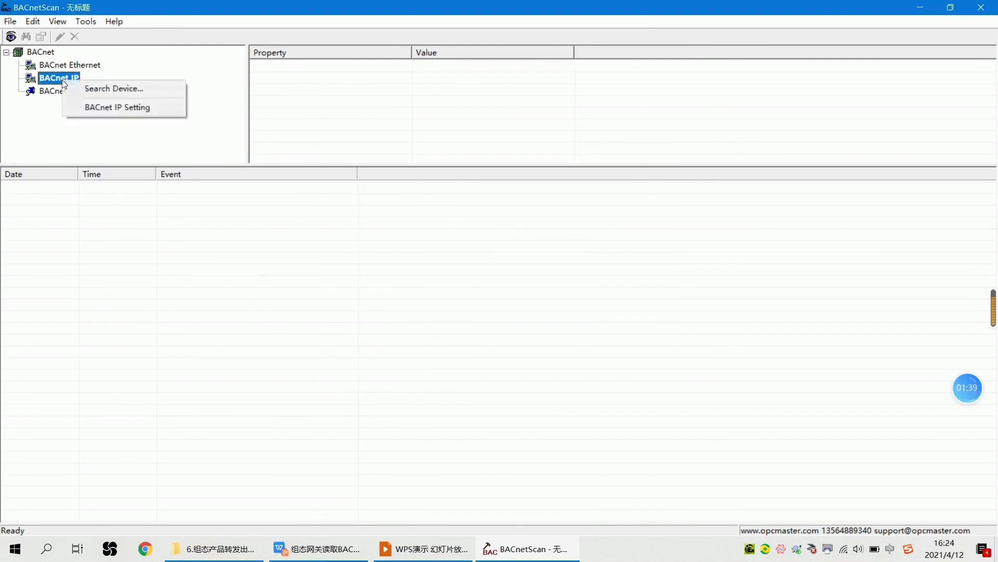
{"action": "left_click", "coordinate": [66, 87]}
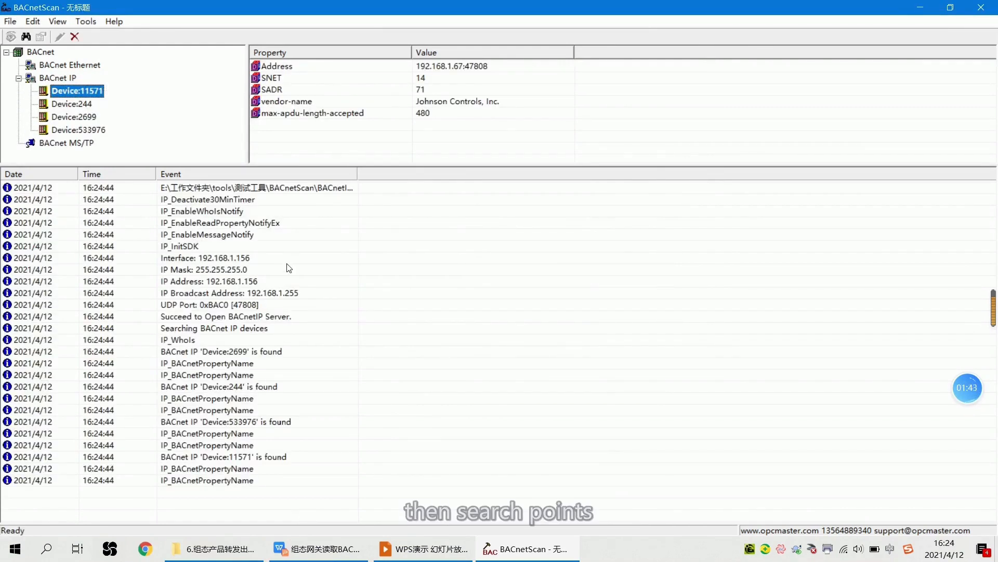
{"action": "right_click", "coordinate": [74, 111]}
{"action": "left_click", "coordinate": [125, 125]}
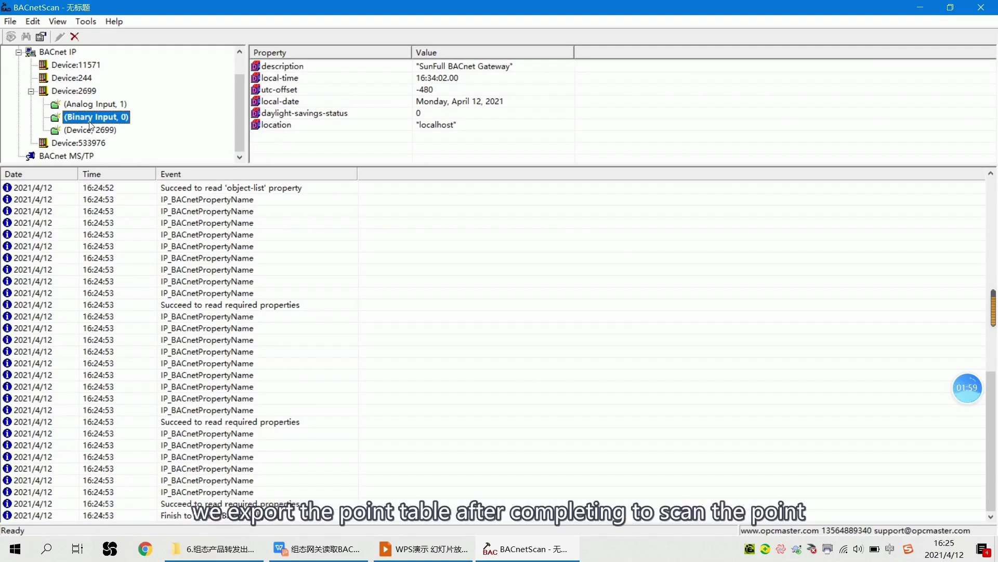
Export the point table of Device:2699 to the desktop as X2BACnet_Device_2699.xls
{"action": "right_click", "coordinate": [58, 90]}
{"action": "left_click", "coordinate": [110, 167]}
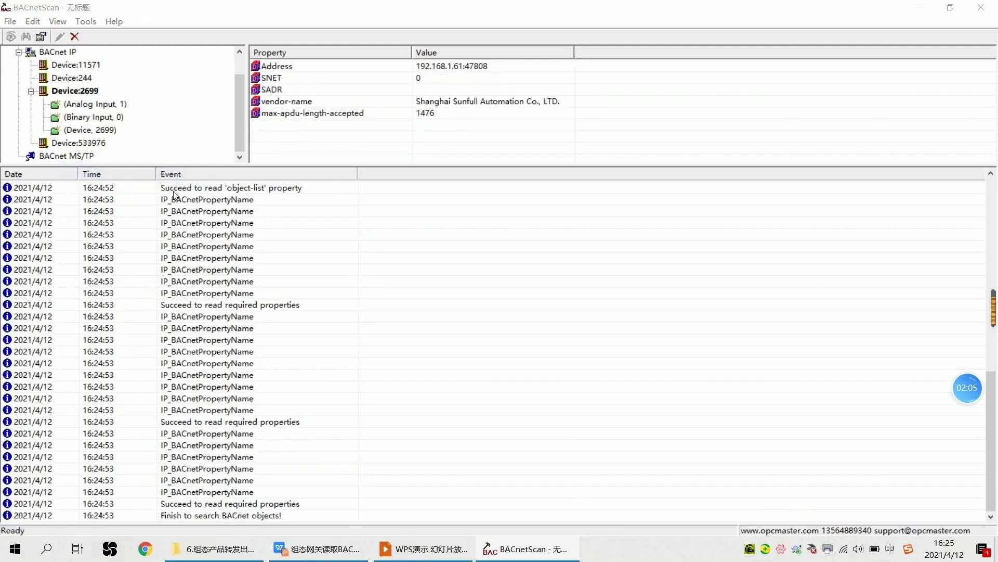
{"action": "left_click", "coordinate": [527, 270]}
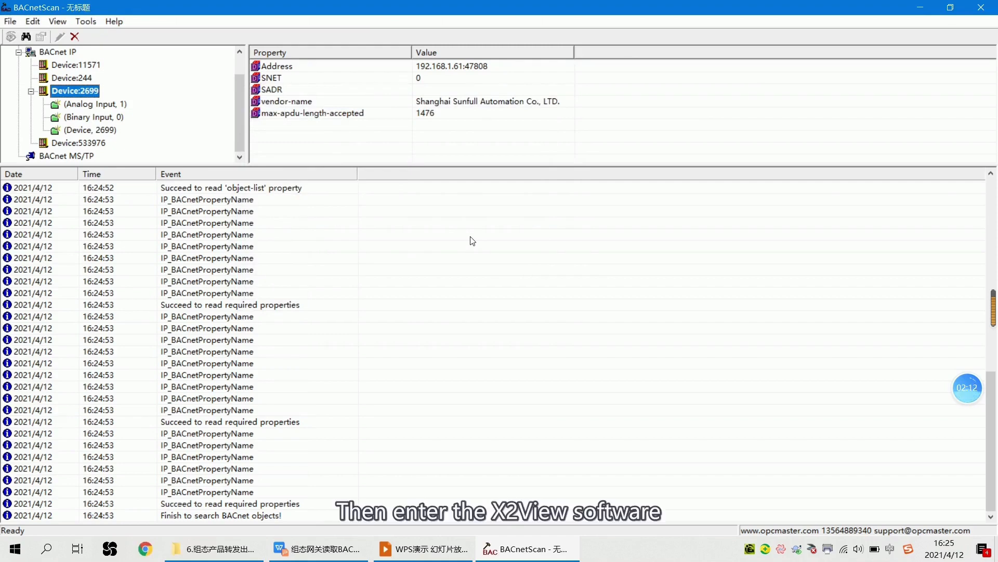
Switch to X2View and create and open a new project named BACnetIP
{"action": "key", "text": "super+d"}
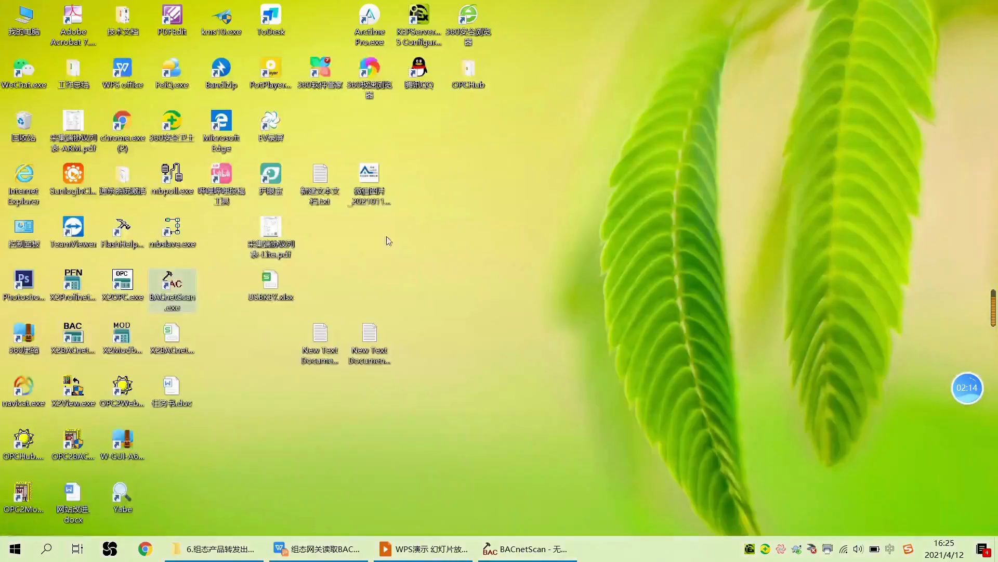
{"action": "double_click", "coordinate": [73, 388]}
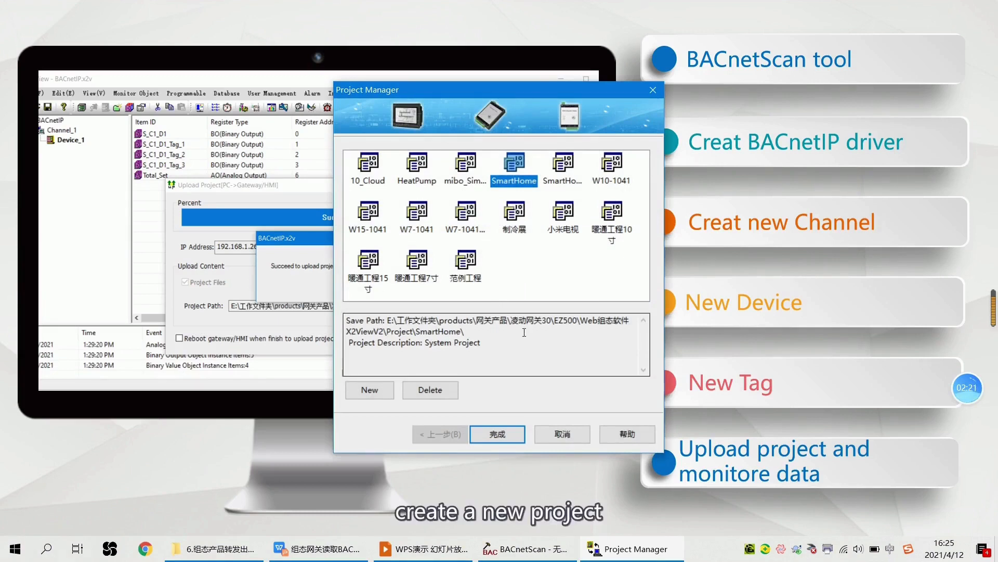
{"action": "left_click", "coordinate": [370, 390]}
{"action": "type", "text": "BA"}
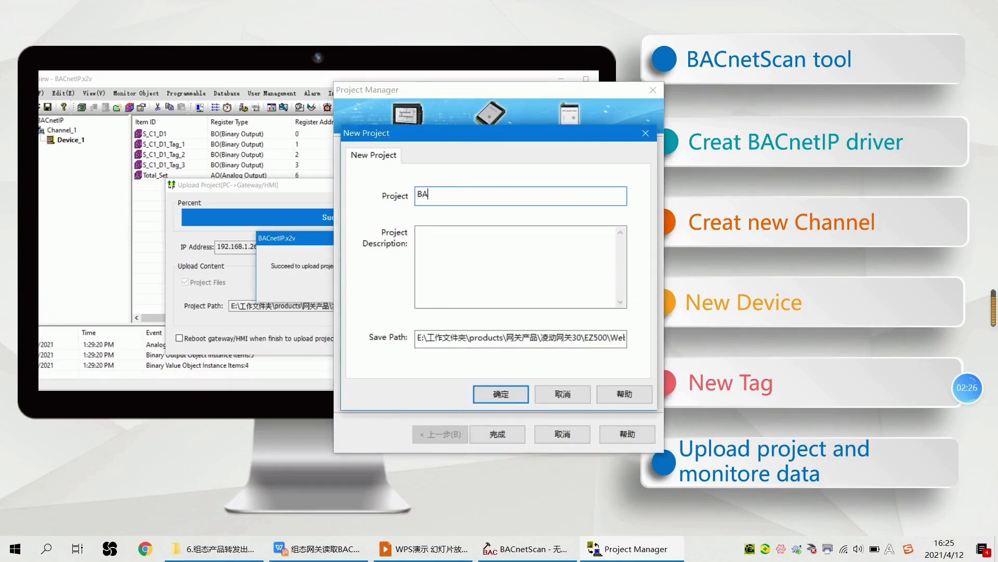
{"action": "type", "text": "CnetIP"}
{"action": "left_click", "coordinate": [501, 394]}
{"action": "left_click", "coordinate": [497, 434]}
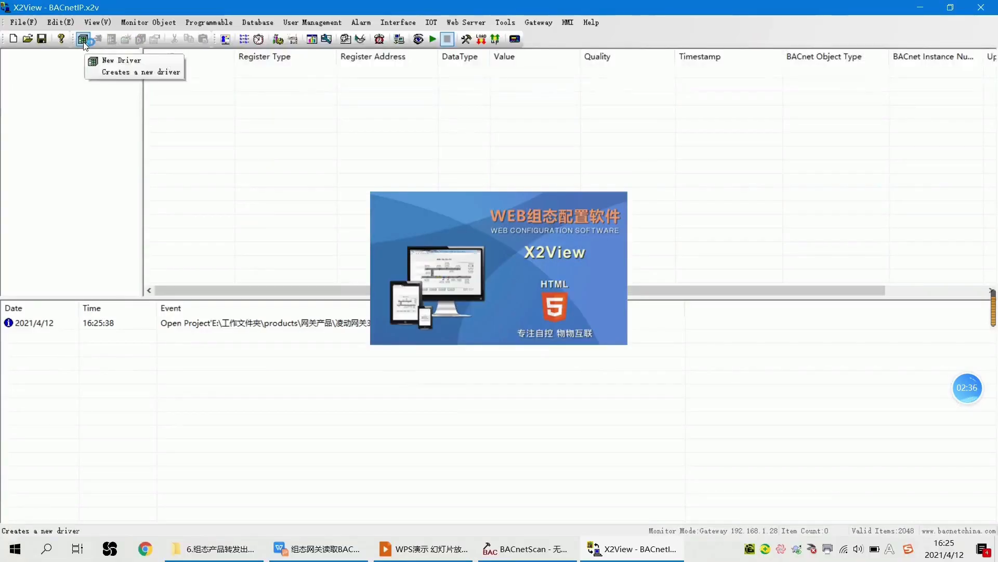
Create a driver named BACnetIP and add Channel_1 to it with IP address 255.255.255.0, port 47808 and timeout 1000 ms
{"action": "left_click", "coordinate": [82, 39]}
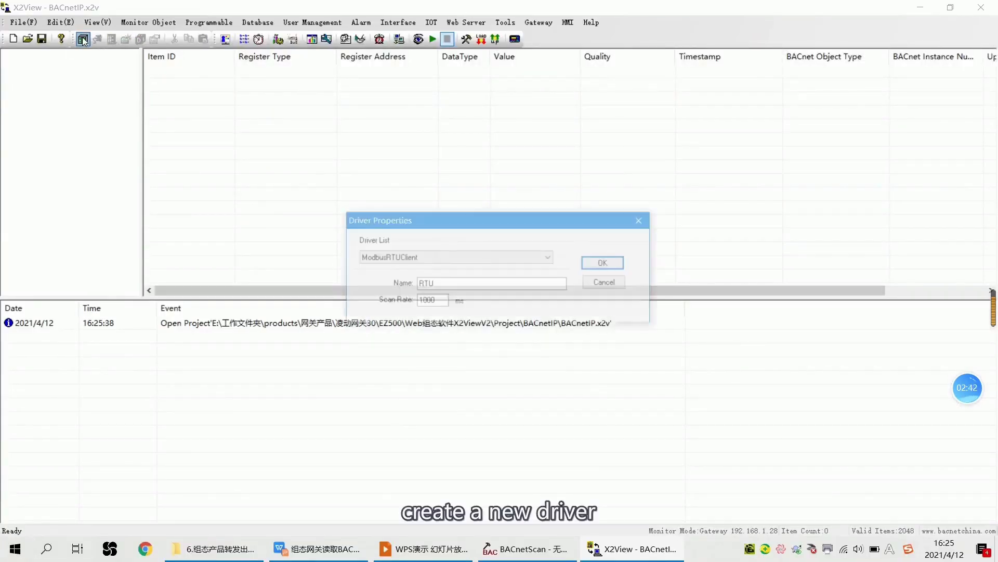
{"action": "left_click", "coordinate": [533, 257]}
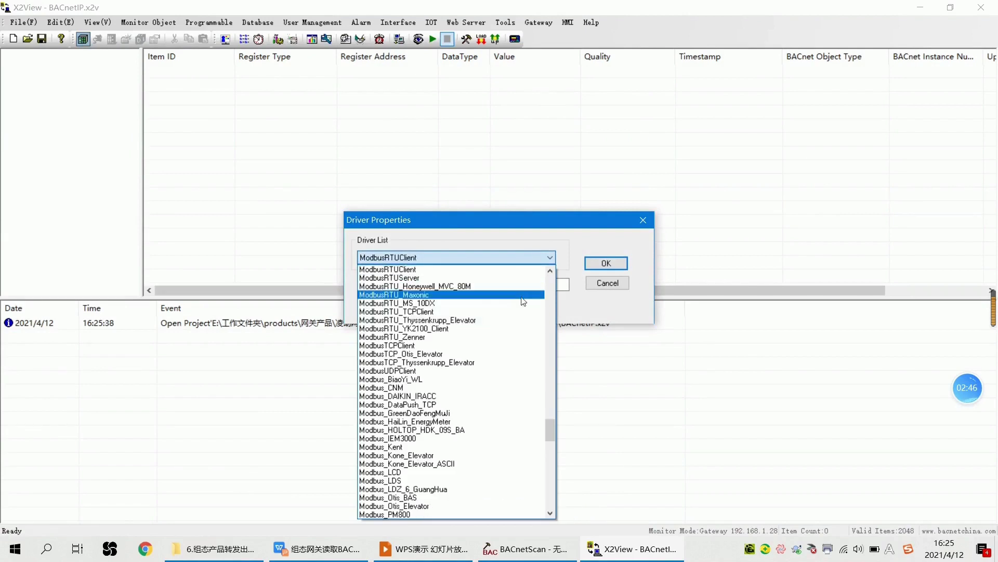
{"action": "scroll", "coordinate": [424, 291], "scroll_direction": "up", "scroll_amount": 5}
{"action": "left_click", "coordinate": [424, 284]}
{"action": "double_click", "coordinate": [424, 283]}
{"action": "type", "text": "BACnetIP"}
{"action": "key", "text": "Return"}
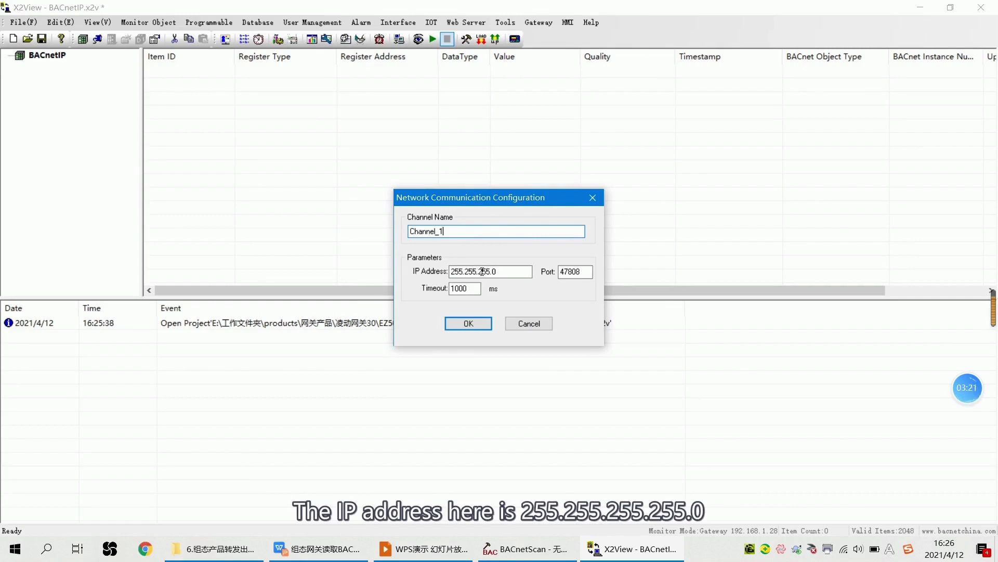
{"action": "left_click", "coordinate": [470, 323]}
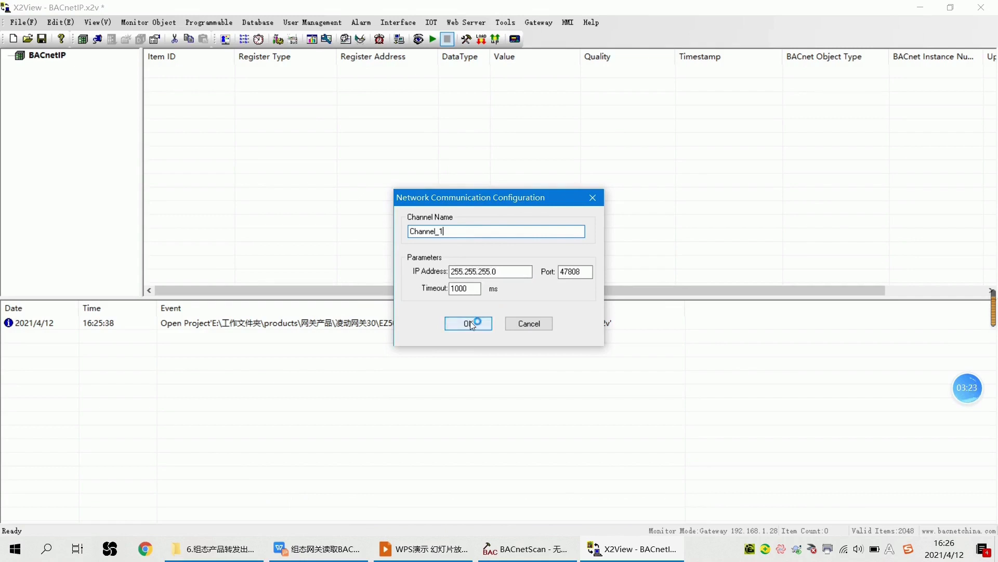
Add Device_1 under Channel_1 with device ID 2699, checking the ID against the scanned device in BACnetScan
{"action": "right_click", "coordinate": [66, 68]}
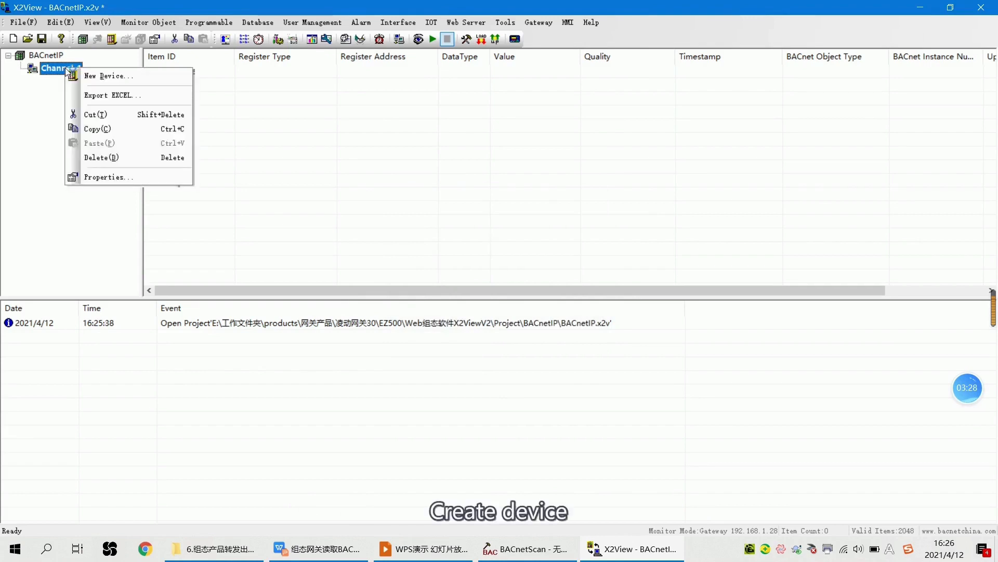
{"action": "left_click", "coordinate": [79, 77]}
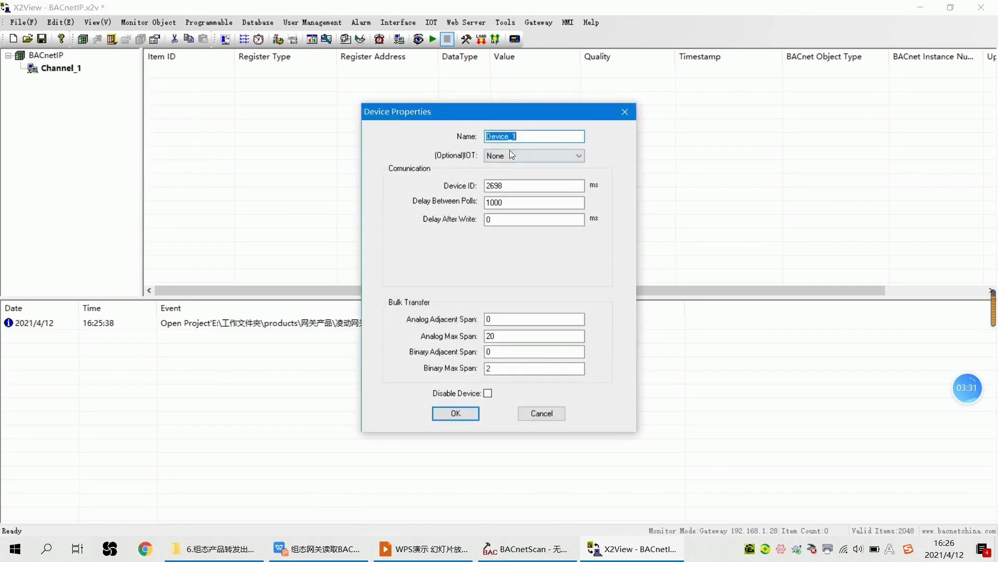
{"action": "left_click", "coordinate": [537, 135]}
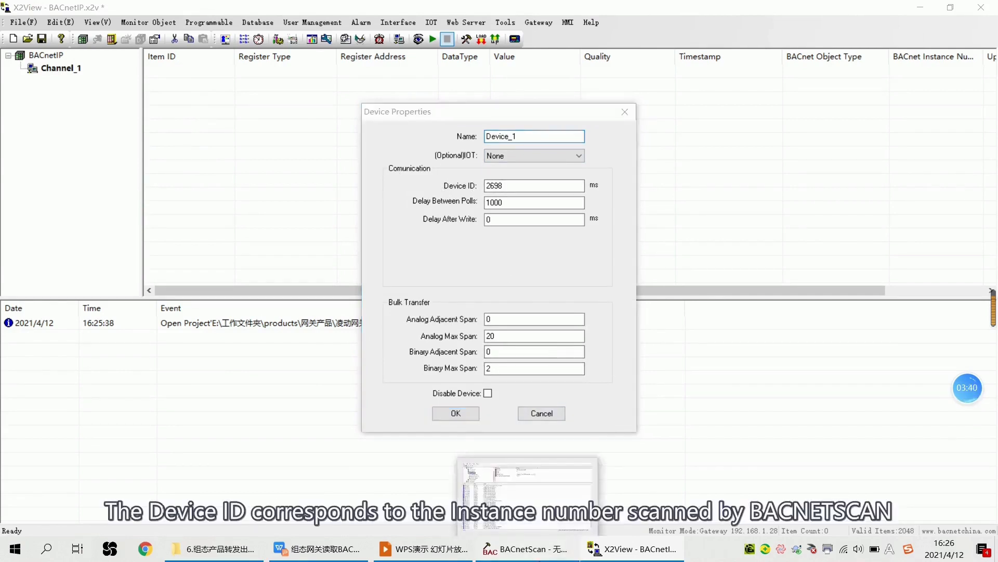
{"action": "left_click", "coordinate": [527, 549]}
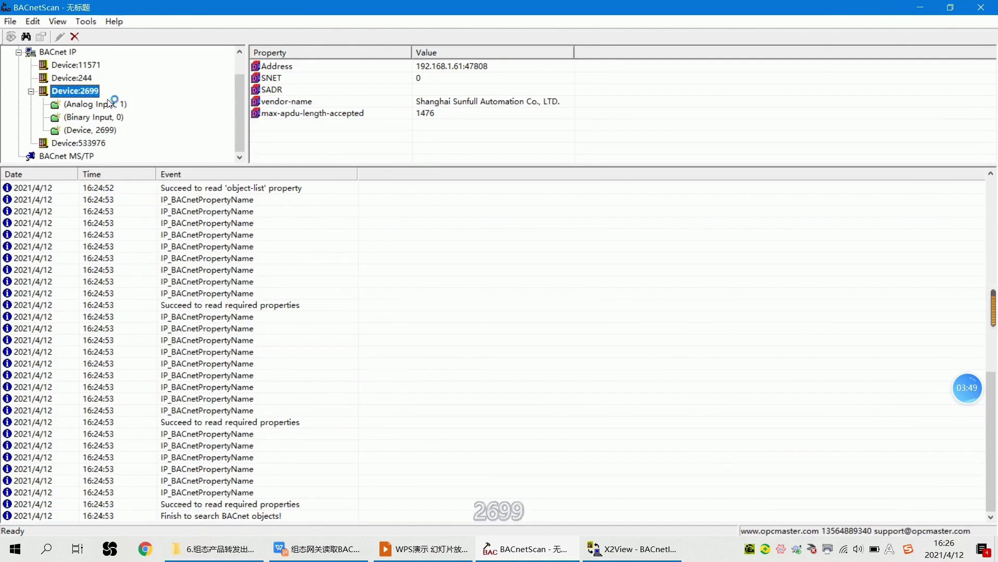
{"action": "left_click", "coordinate": [635, 548]}
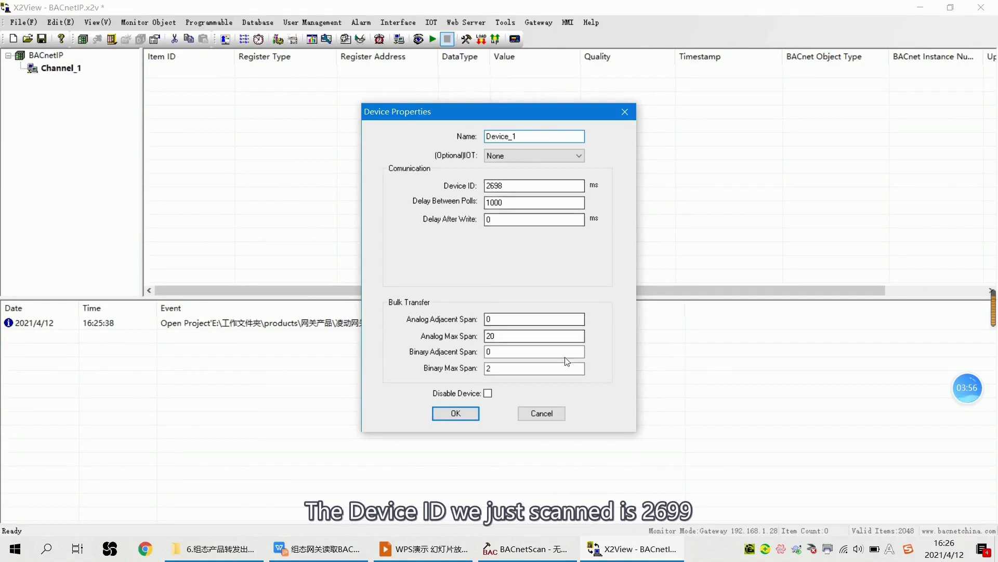
{"action": "left_click", "coordinate": [537, 548]}
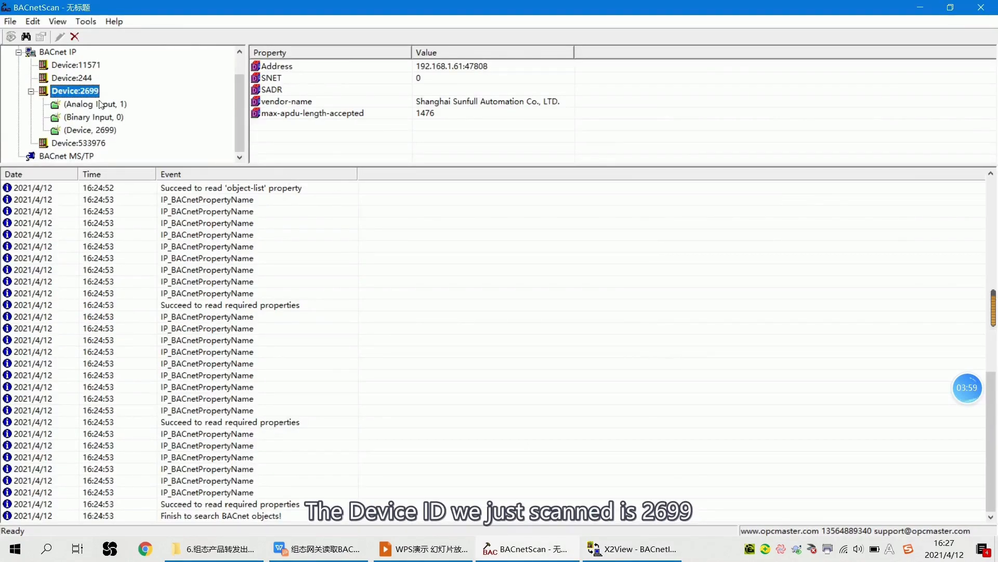
{"action": "left_click", "coordinate": [598, 546]}
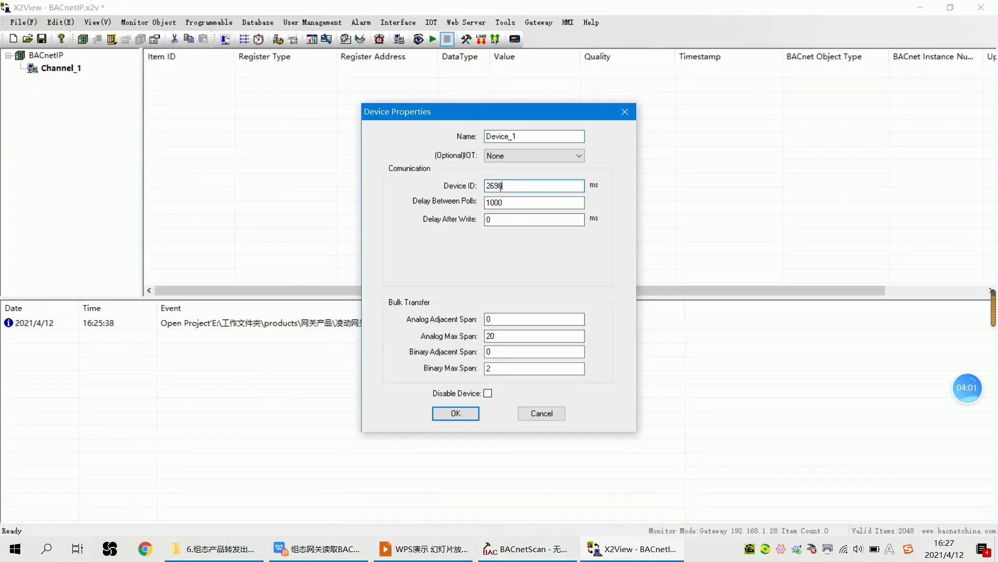
{"action": "left_click", "coordinate": [455, 413]}
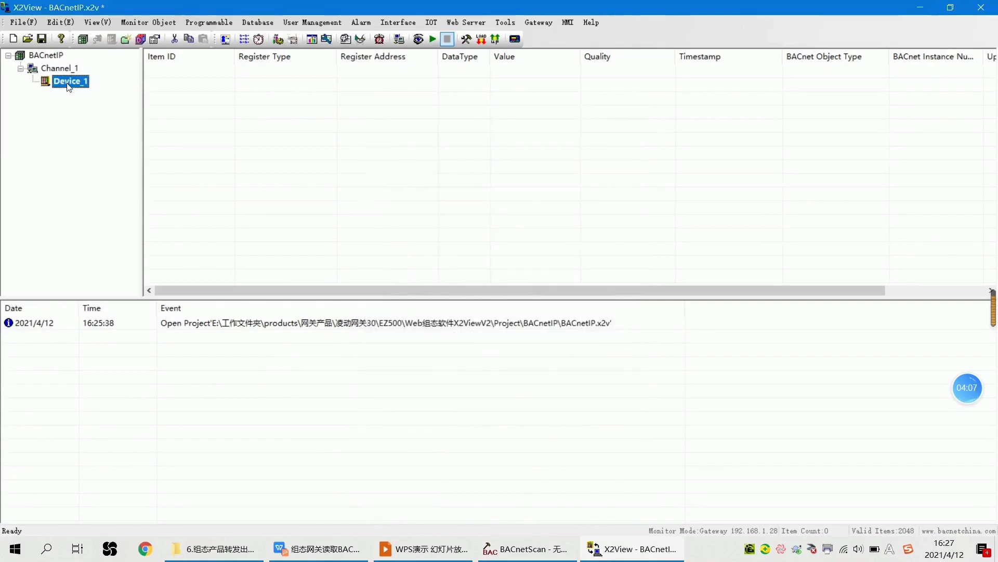
Import the point table X2BACnet_Device_2699.xls into Device_1 and select the imported analog input tag
{"action": "right_click", "coordinate": [67, 85]}
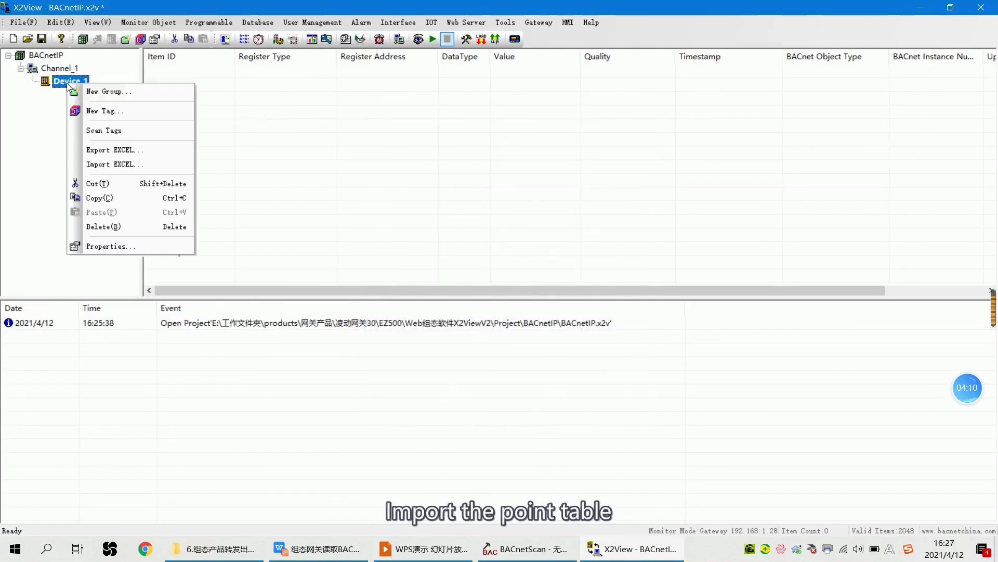
{"action": "left_click", "coordinate": [102, 164]}
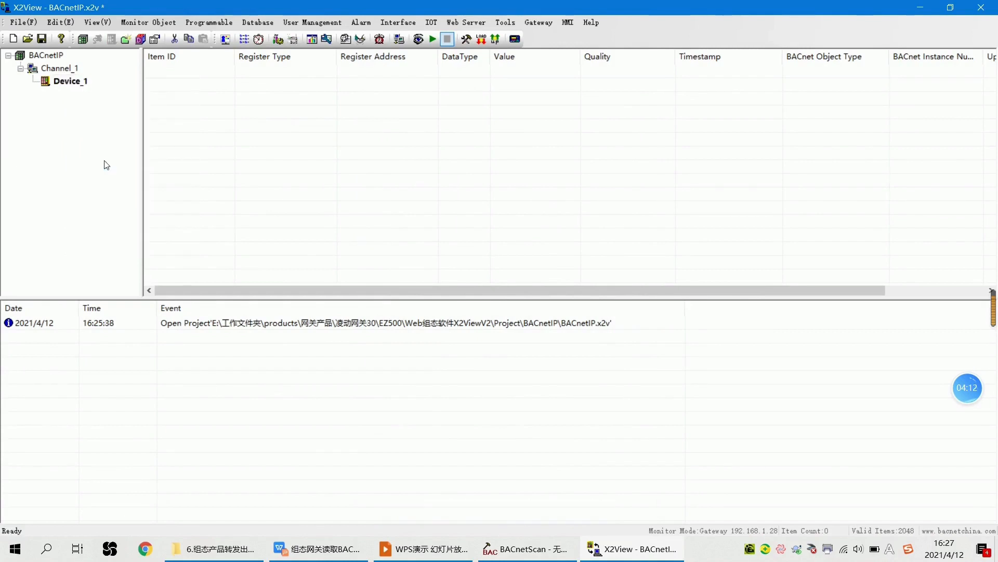
{"action": "left_click", "coordinate": [515, 218]}
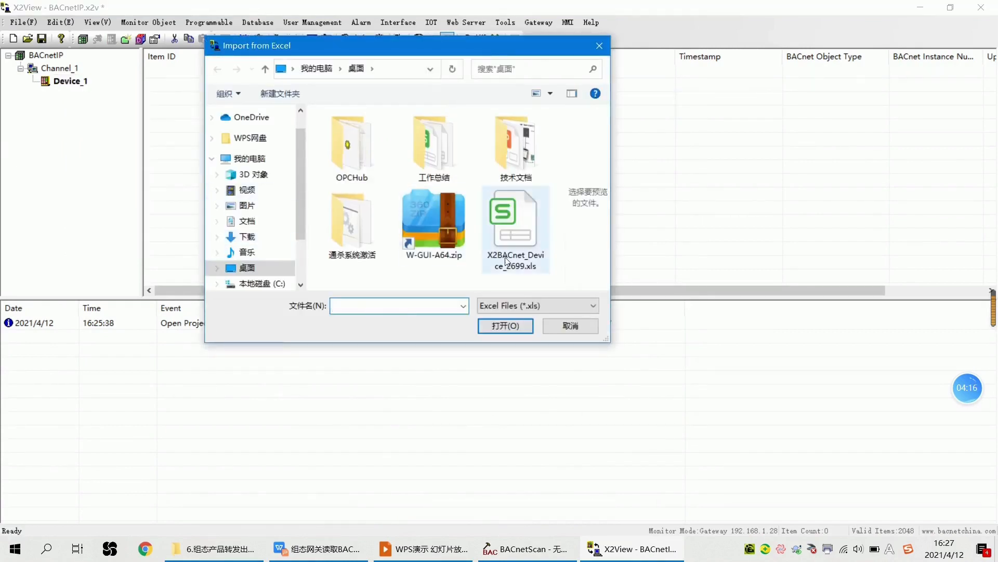
{"action": "left_click", "coordinate": [506, 325]}
{"action": "left_click", "coordinate": [183, 75]}
{"action": "left_click", "coordinate": [186, 88]}
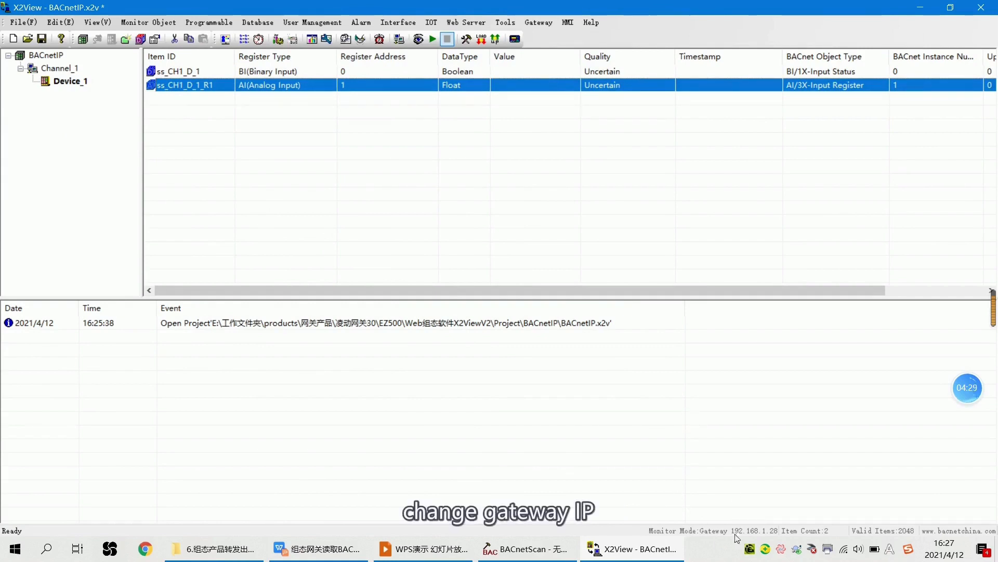
Confirm the gateway settings with current IP address 192.168.1.28 and save the project
{"action": "left_click", "coordinate": [465, 39]}
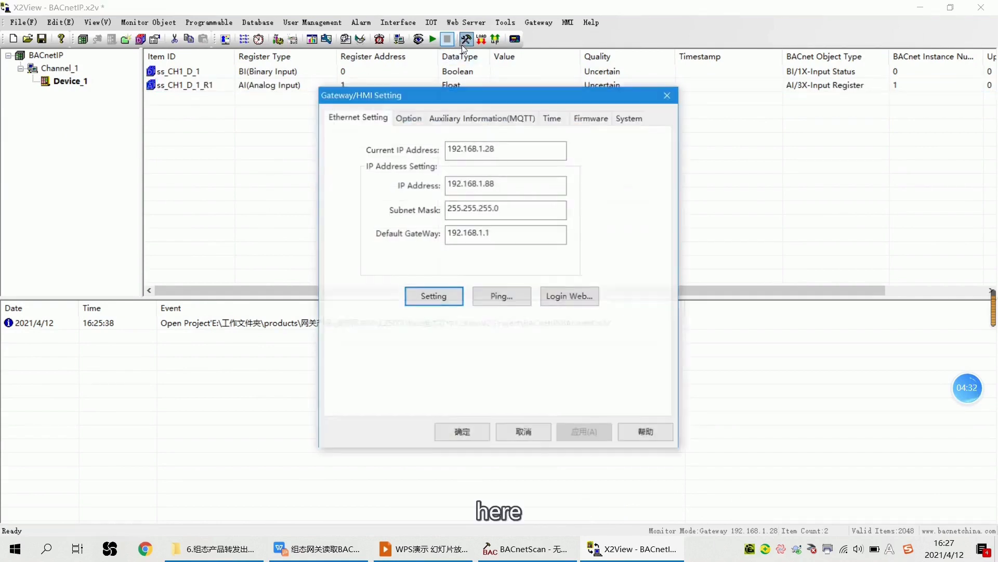
{"action": "left_click", "coordinate": [463, 433]}
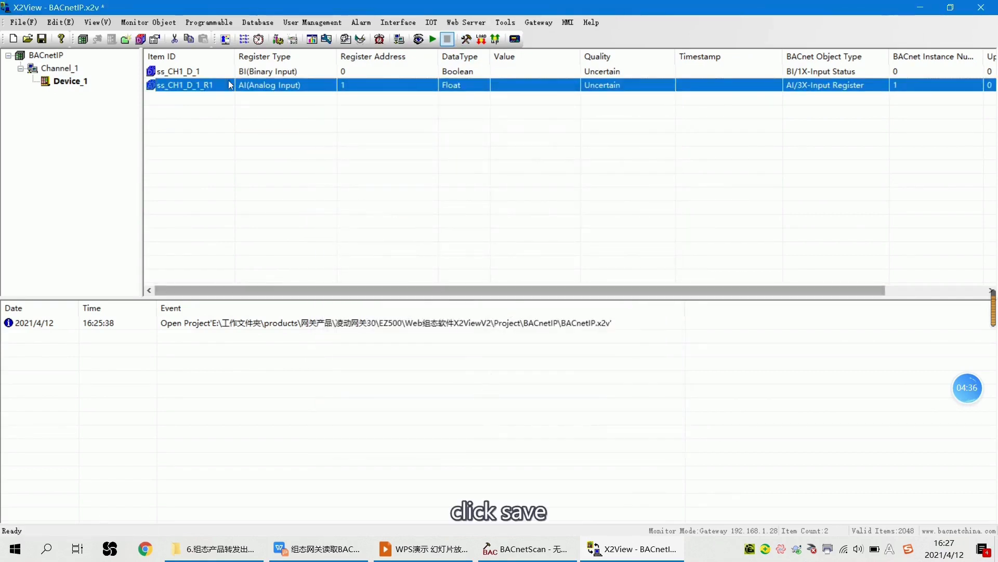
{"action": "left_click", "coordinate": [42, 39]}
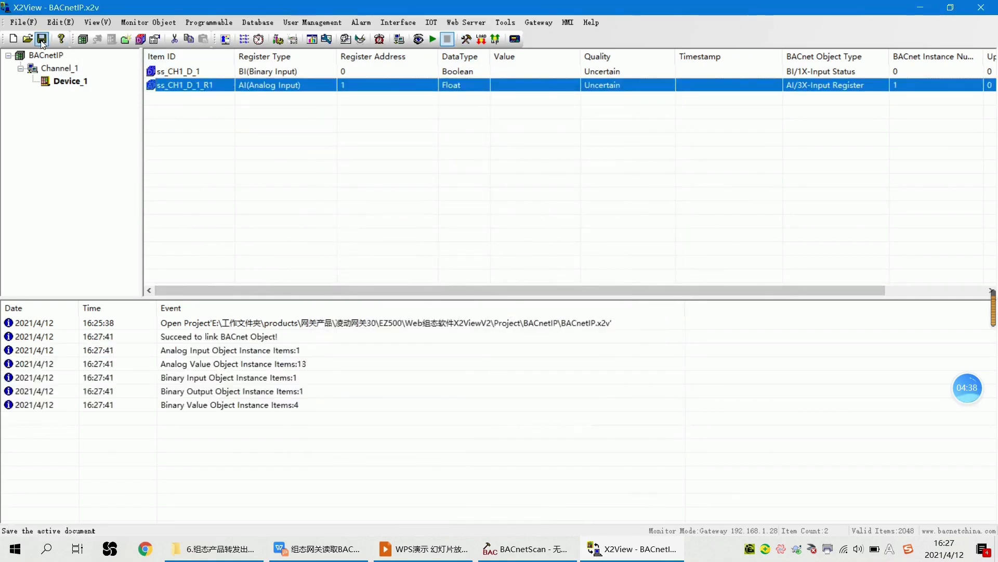
Upload the BACnetIP project to the gateway at 192.168.1.28
{"action": "left_click", "coordinate": [495, 39]}
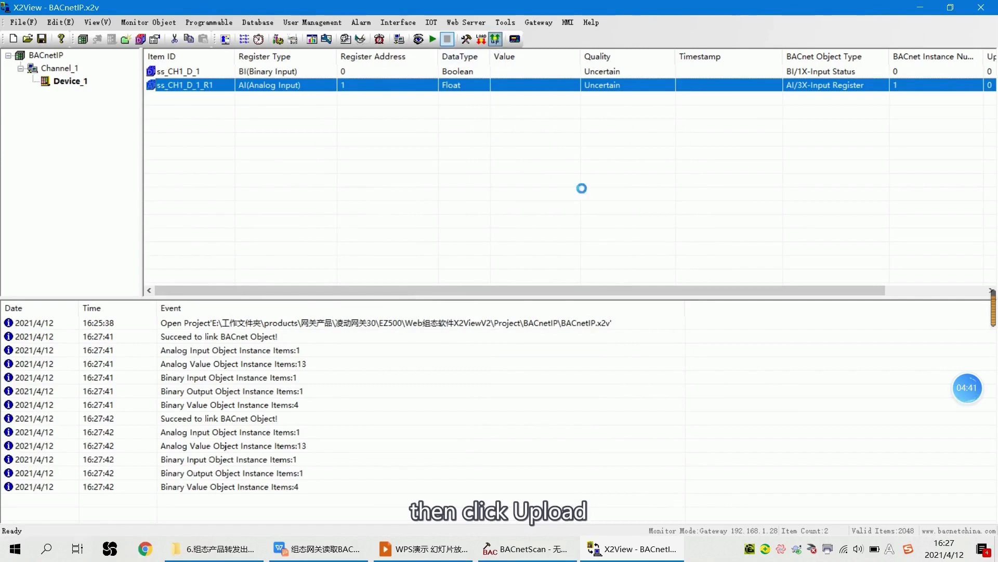
{"action": "left_click", "coordinate": [697, 315]}
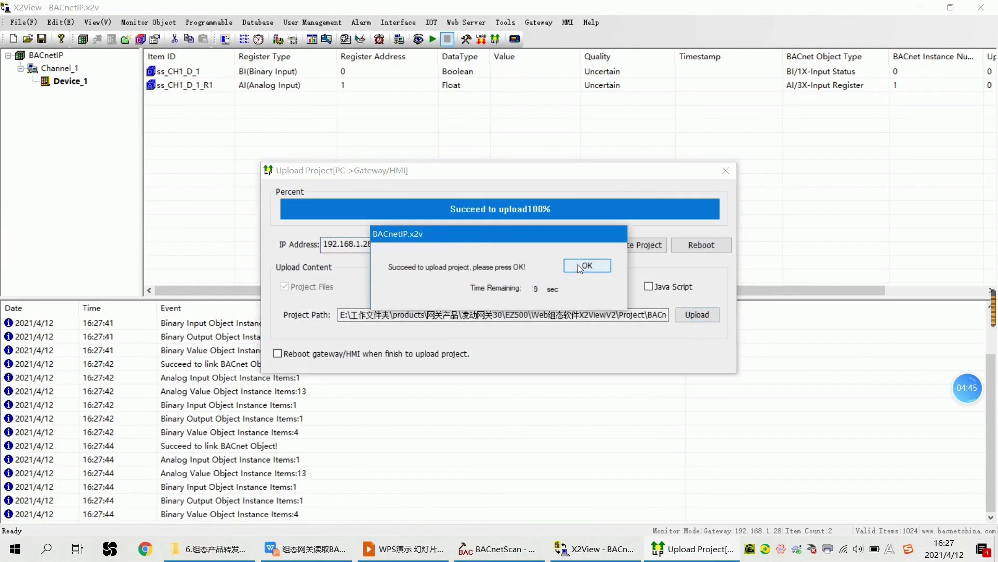
{"action": "left_click", "coordinate": [578, 264]}
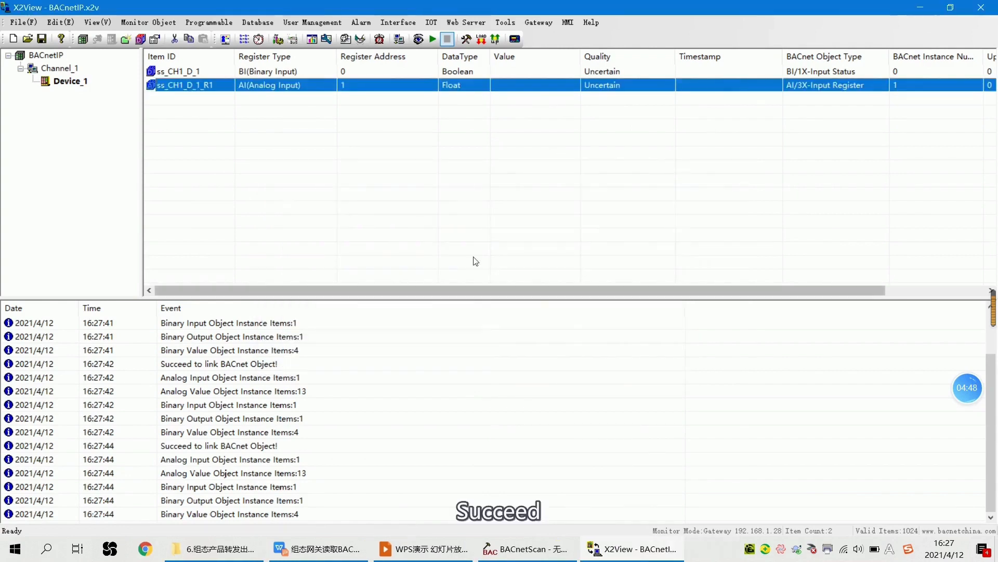